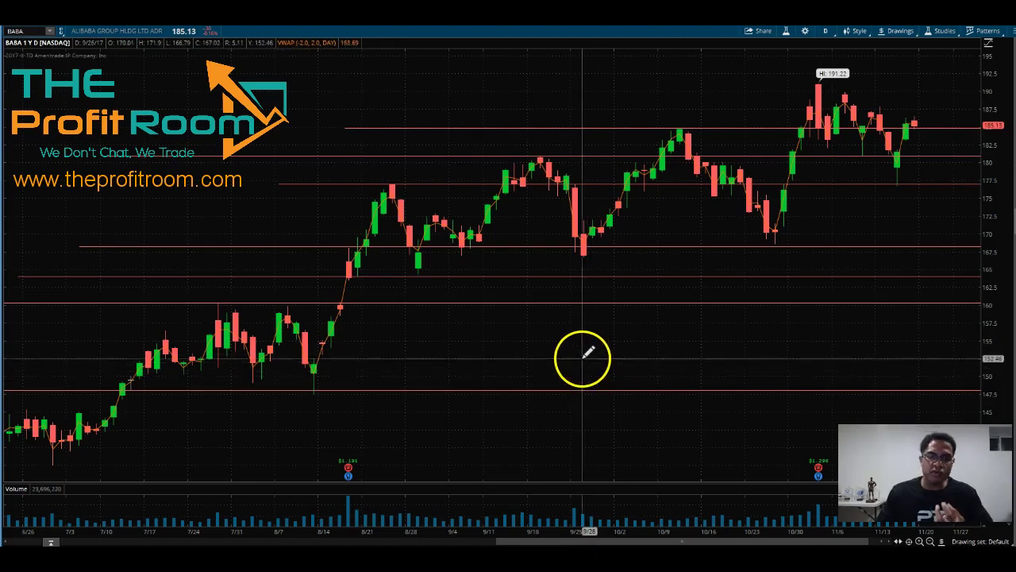
- Add a horizontal price level at about 168.21 beneath the September lows
{"action": "left_click", "coordinate": [487, 244]}
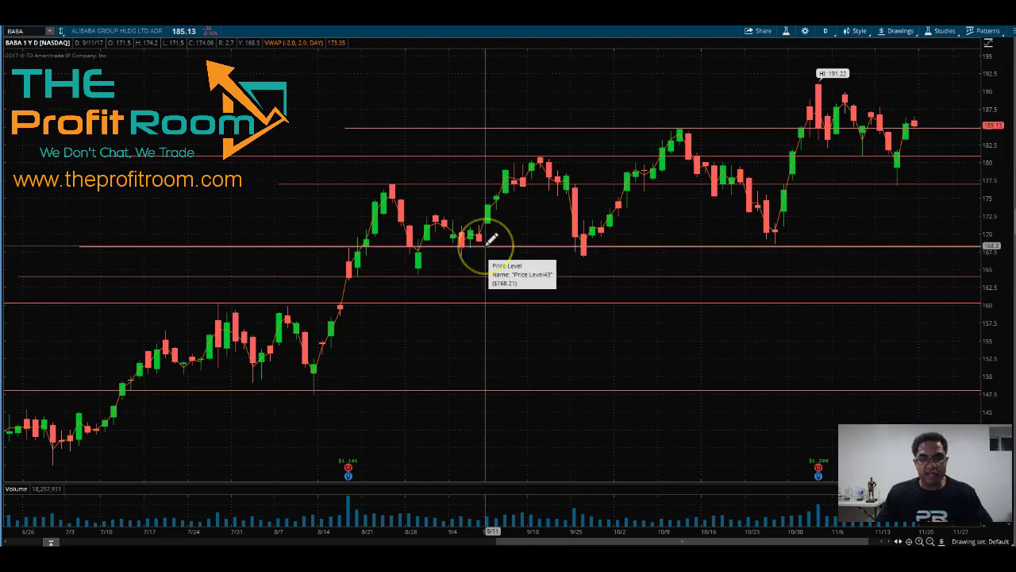
{"action": "mouse_move", "coordinate": [662, 233]}
{"action": "left_mouse_down"}
{"action": "mouse_move", "coordinate": [672, 245]}
{"action": "mouse_move", "coordinate": [419, 255]}
{"action": "mouse_move", "coordinate": [415, 240]}
{"action": "mouse_move", "coordinate": [456, 231]}
{"action": "mouse_move", "coordinate": [512, 183]}
{"action": "mouse_move", "coordinate": [486, 225]}
{"action": "mouse_move", "coordinate": [524, 214]}
{"action": "mouse_move", "coordinate": [417, 211]}
{"action": "mouse_move", "coordinate": [277, 340]}
{"action": "mouse_move", "coordinate": [245, 334]}
{"action": "mouse_move", "coordinate": [227, 397]}
{"action": "mouse_move", "coordinate": [307, 389]}
{"action": "left_mouse_up"}
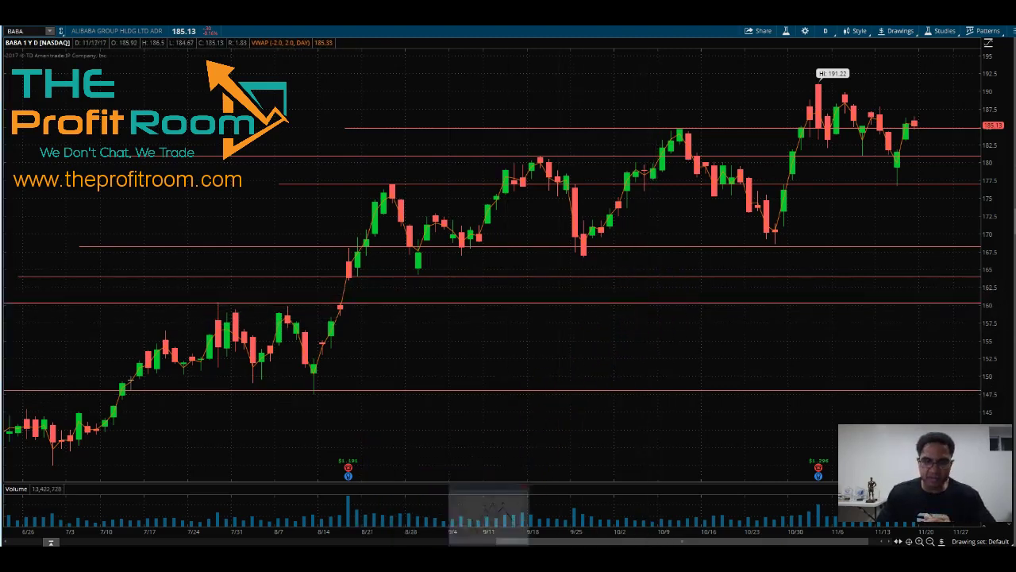
{"action": "left_click", "coordinate": [489, 542]}
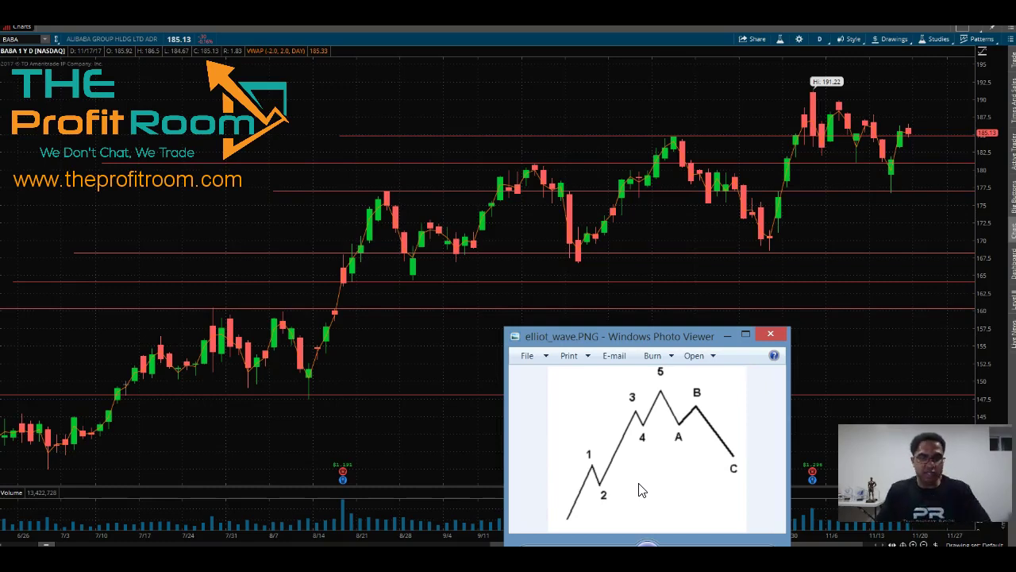
- Bring the BABA chart back to the front and show its drawing tools palette
{"action": "left_click", "coordinate": [683, 435]}
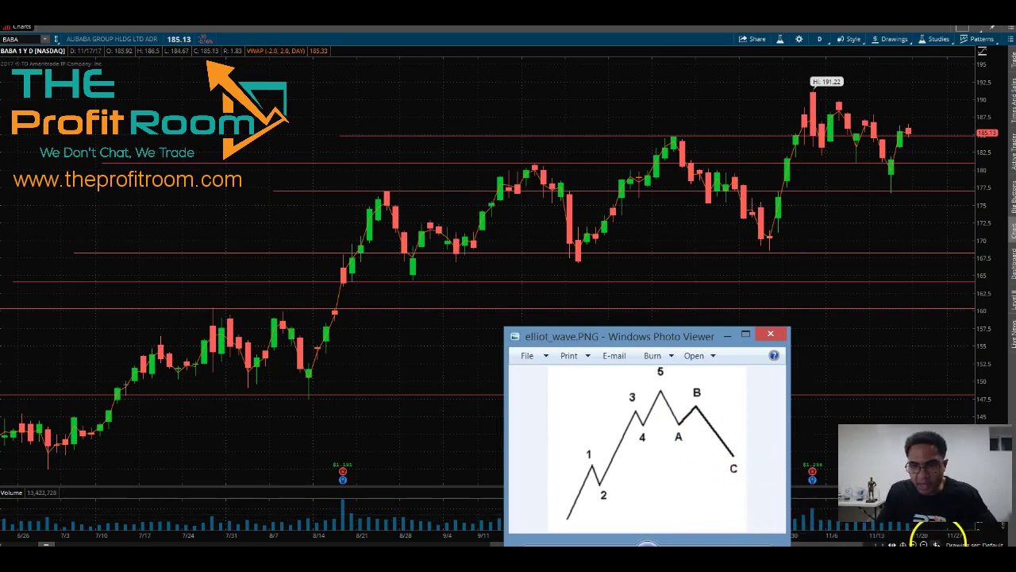
{"action": "left_click", "coordinate": [937, 544]}
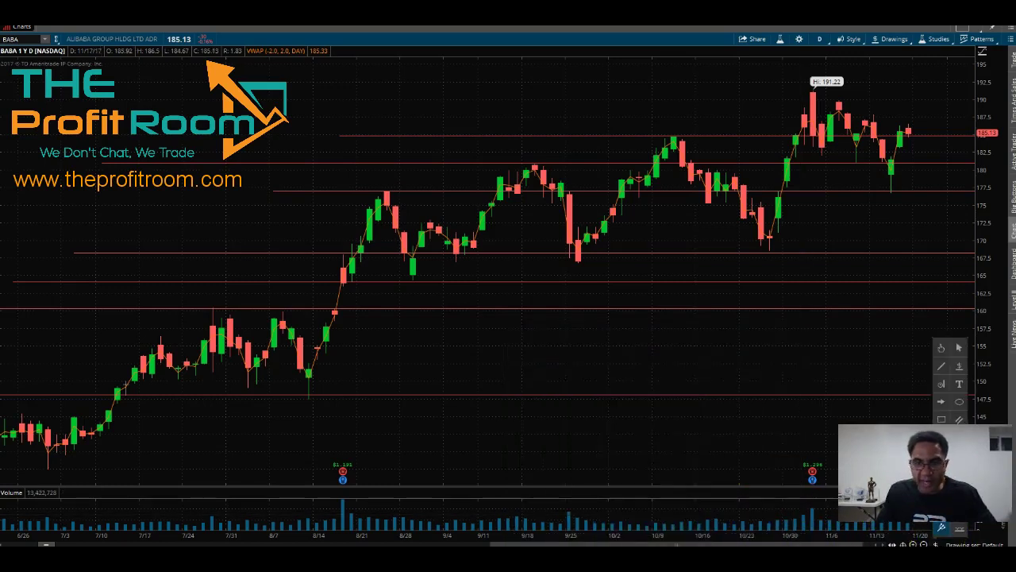
- Choose the Text note tool and bring the elliot_wave.PNG diagram back into view
{"action": "left_click", "coordinate": [959, 385]}
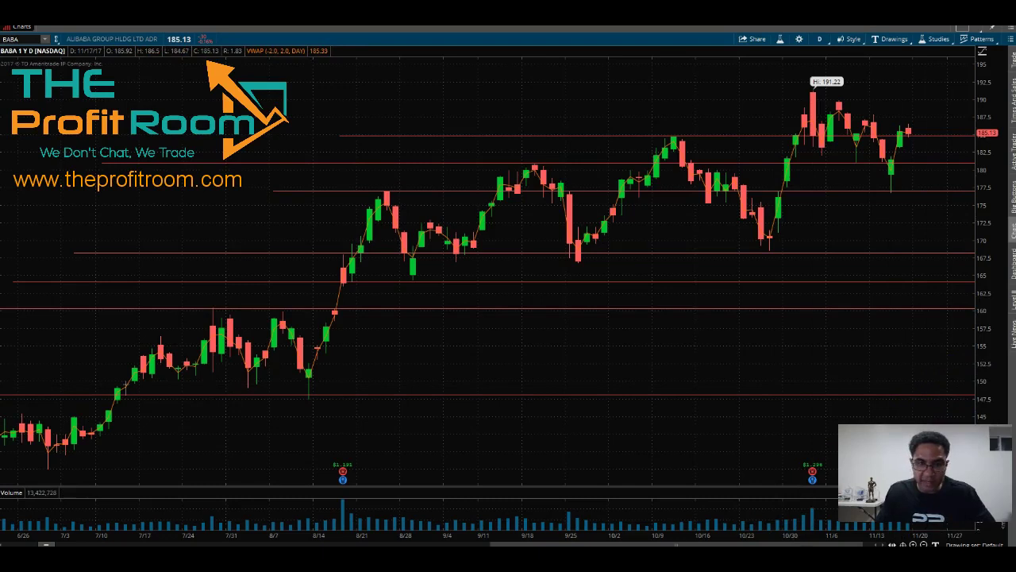
{"action": "key", "text": "alt+Tab"}
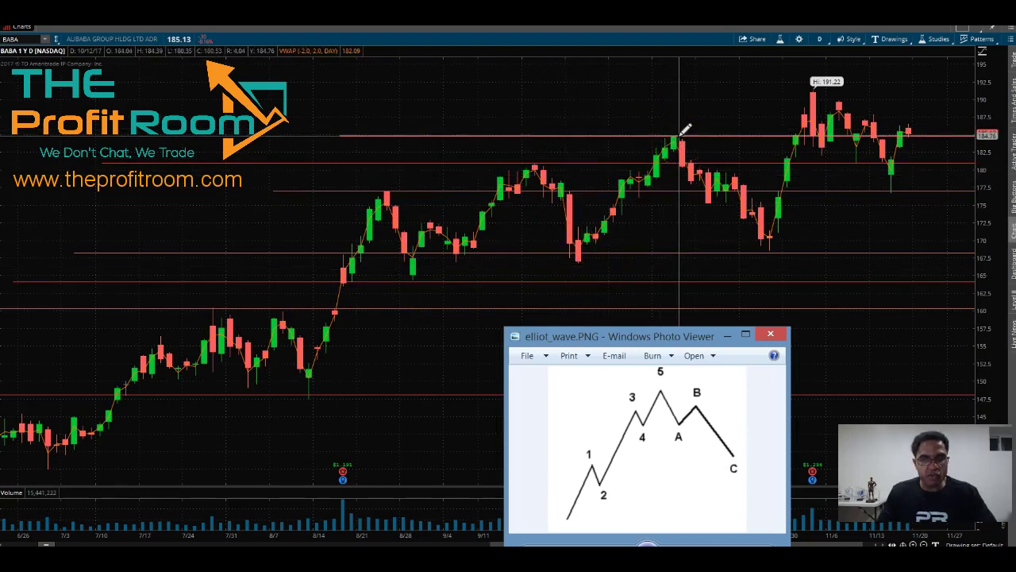
- Raise the 164.73 price level to about 165.19, then start a note at the September high
{"action": "left_click", "coordinate": [758, 238]}
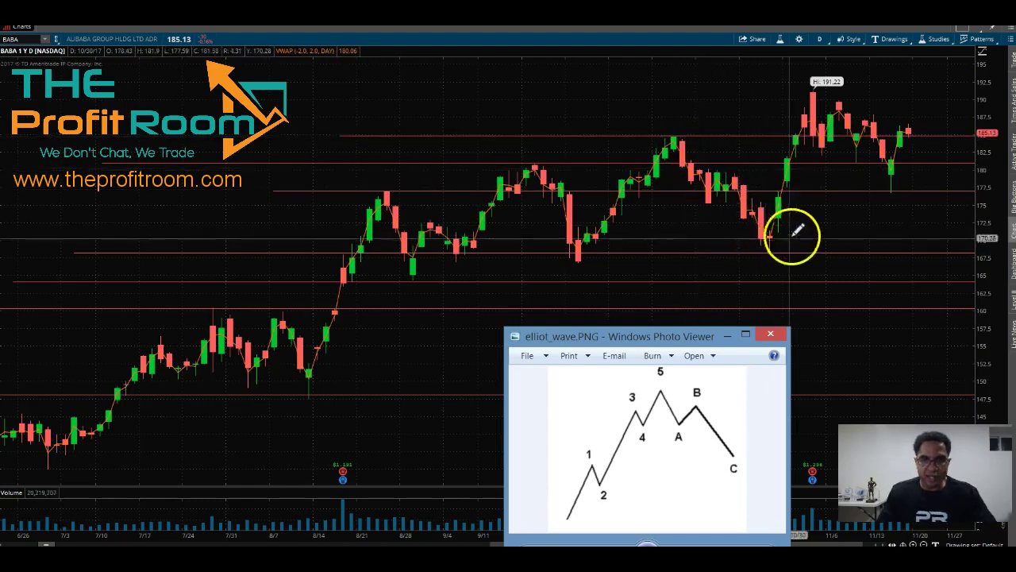
{"action": "left_click_drag", "start_coordinate": [763, 235], "coordinate": [774, 254]}
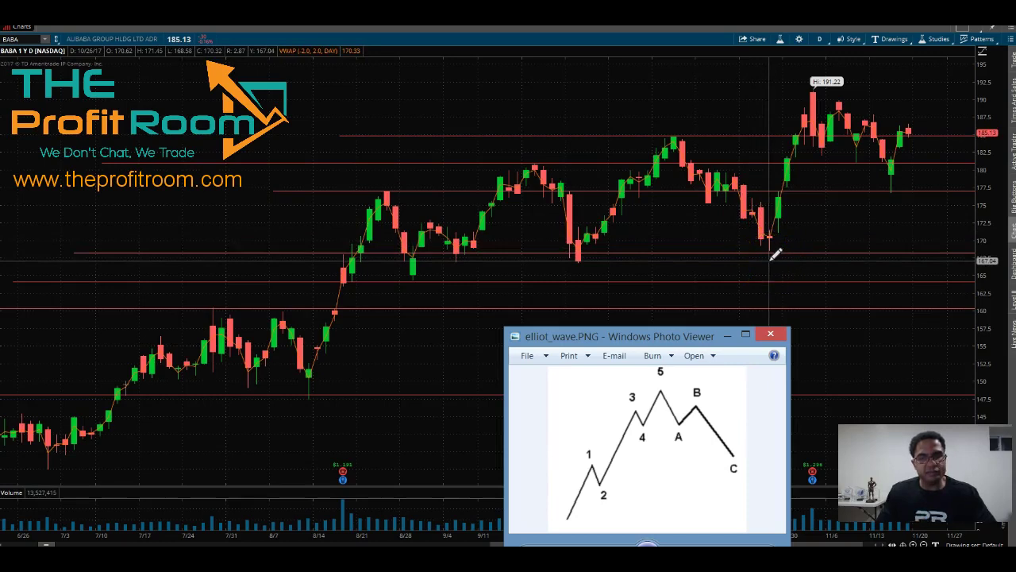
{"action": "mouse_move", "coordinate": [689, 478]}
{"action": "left_mouse_down"}
{"action": "mouse_move", "coordinate": [683, 435]}
{"action": "mouse_move", "coordinate": [699, 415]}
{"action": "mouse_move", "coordinate": [729, 459]}
{"action": "mouse_move", "coordinate": [778, 230]}
{"action": "mouse_move", "coordinate": [833, 107]}
{"action": "mouse_move", "coordinate": [826, 86]}
{"action": "mouse_move", "coordinate": [867, 107]}
{"action": "mouse_move", "coordinate": [919, 188]}
{"action": "mouse_move", "coordinate": [500, 224]}
{"action": "mouse_move", "coordinate": [455, 235]}
{"action": "mouse_move", "coordinate": [428, 270]}
{"action": "left_mouse_up"}
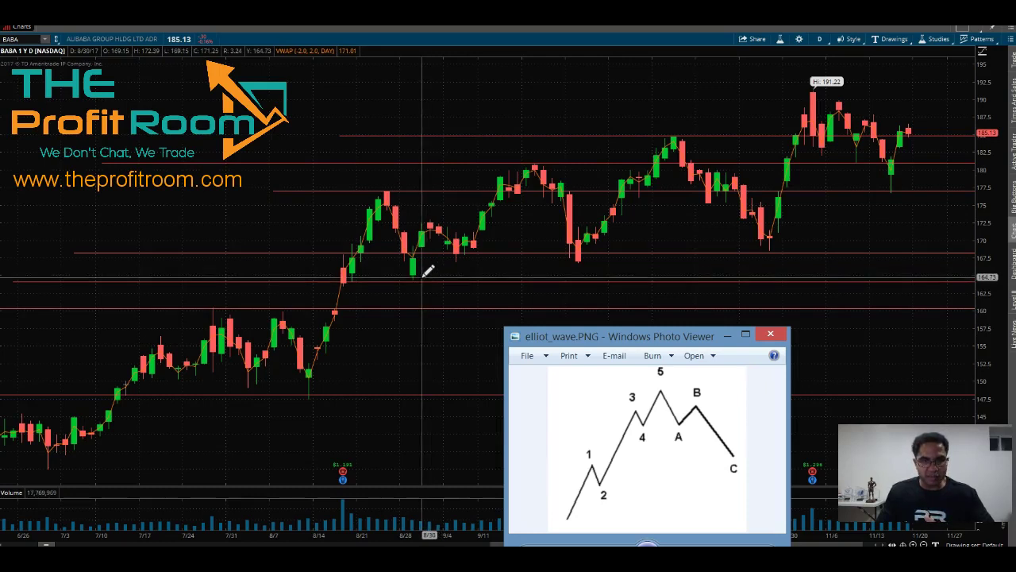
{"action": "left_click_drag", "start_coordinate": [427, 271], "coordinate": [435, 264]}
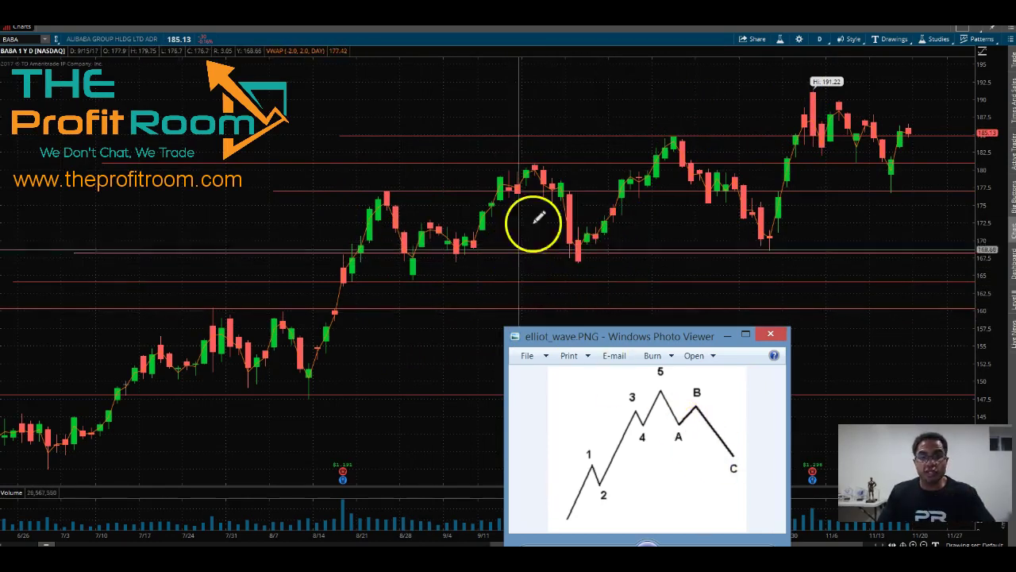
{"action": "left_click", "coordinate": [538, 162]}
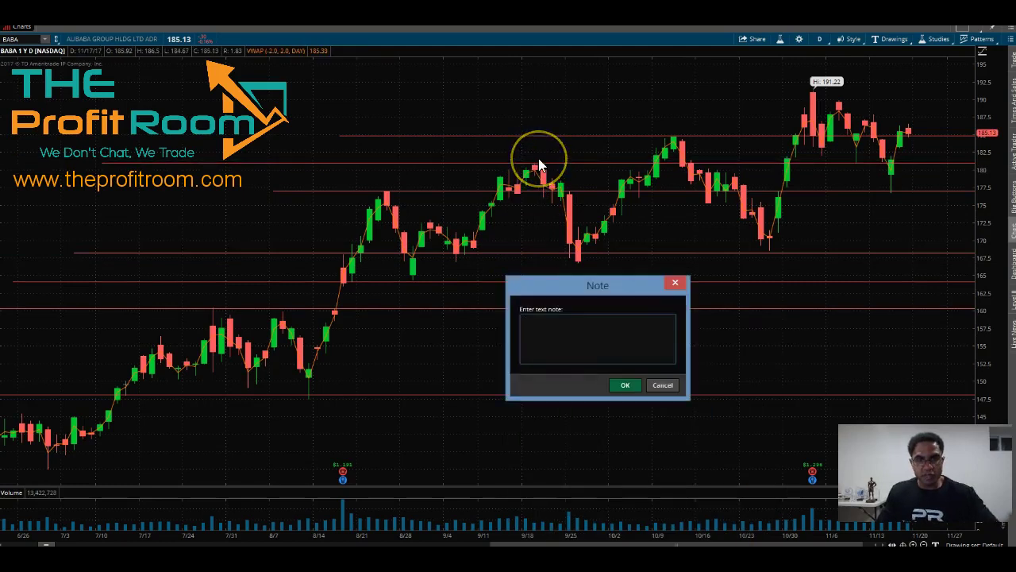
- Place wave notes 1, 2 and 3 at the September high, late-September low and October high
{"action": "left_click", "coordinate": [625, 386]}
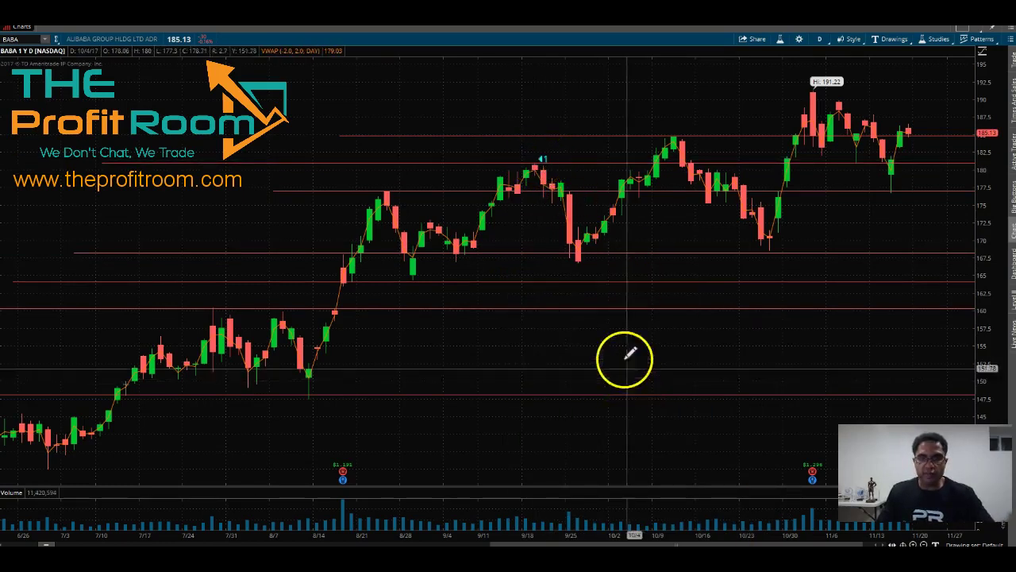
{"action": "left_click", "coordinate": [585, 264]}
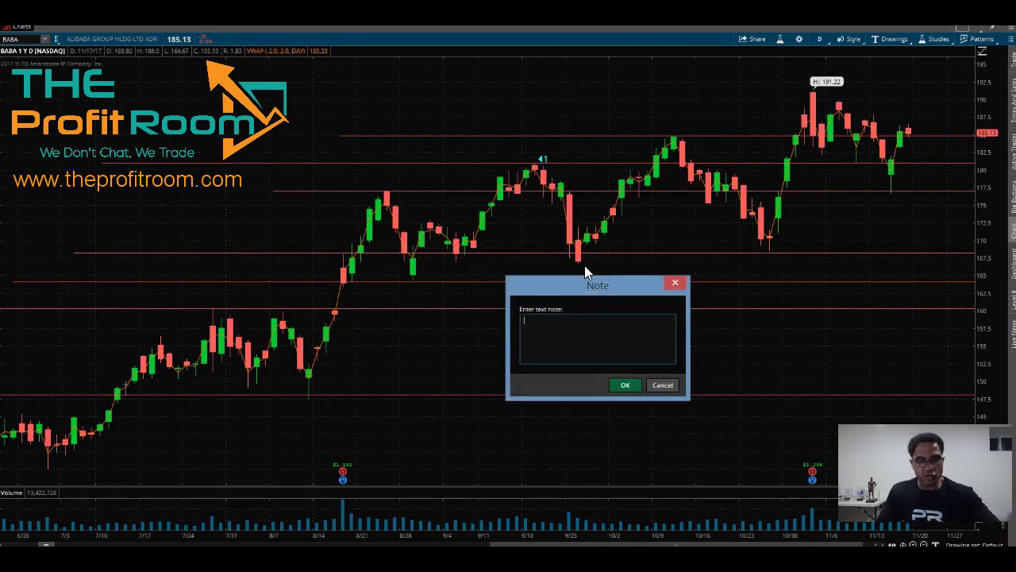
{"action": "type", "text": "2"}
{"action": "left_click", "coordinate": [623, 386]}
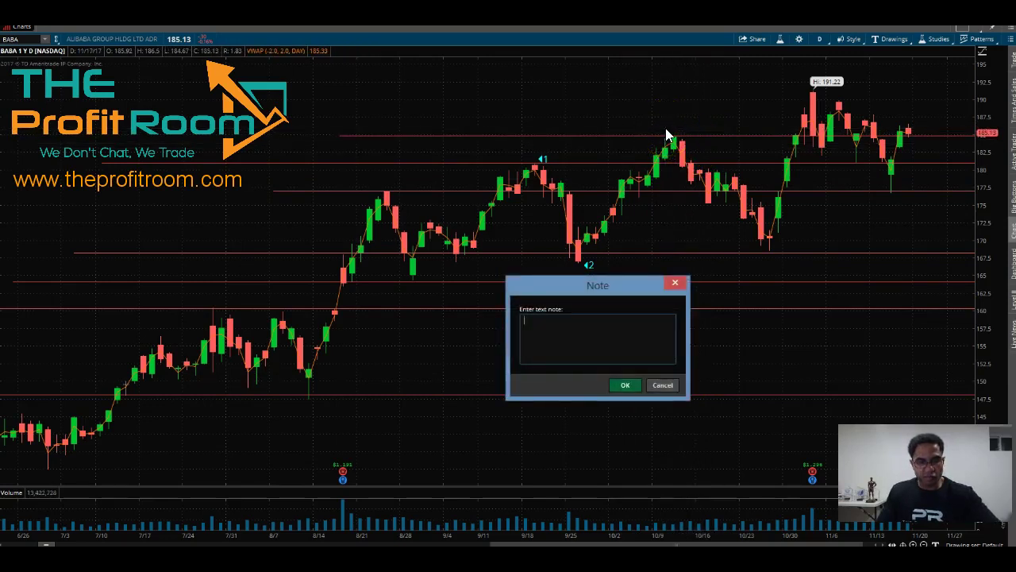
{"action": "left_click", "coordinate": [626, 386]}
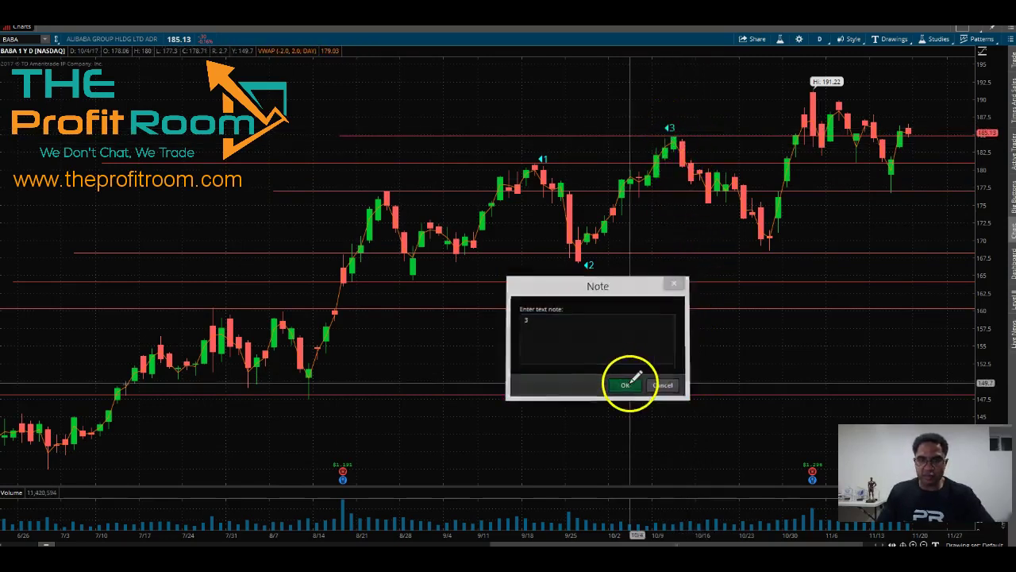
- Add wave notes 4 and 5 at the late-October low and 191.22 November high
{"action": "left_click", "coordinate": [775, 255]}
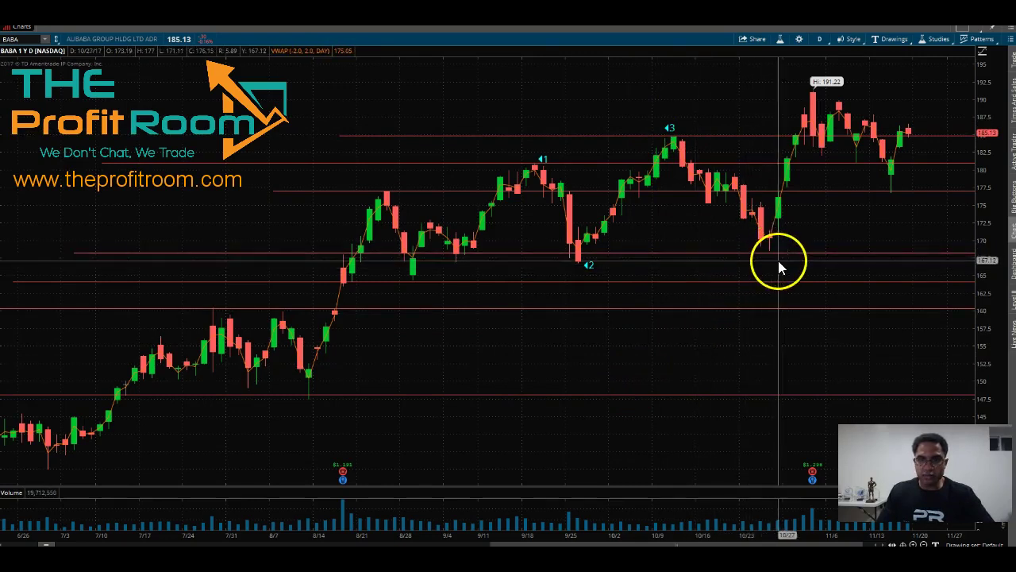
{"action": "type", "text": "4"}
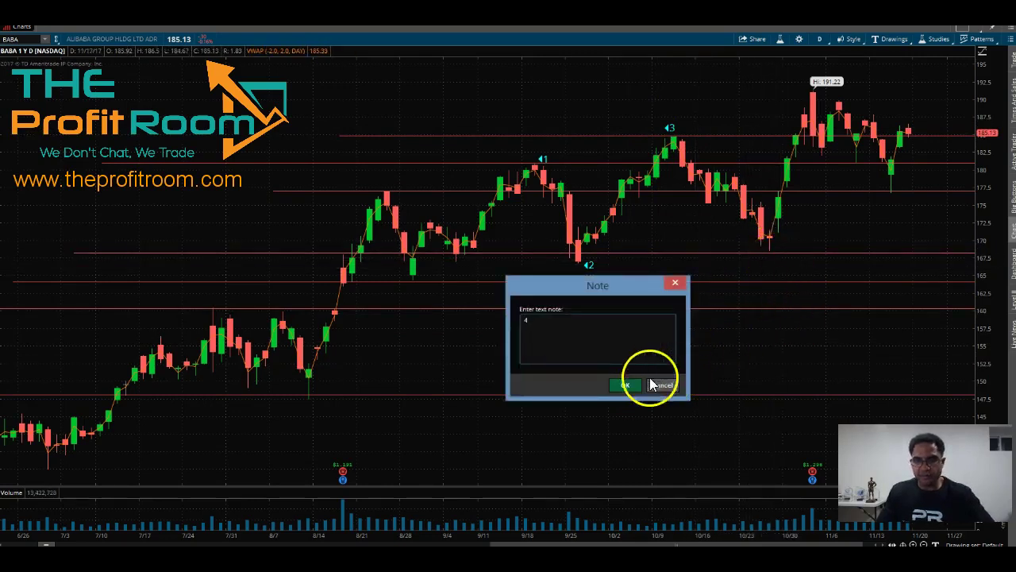
{"action": "left_click", "coordinate": [626, 386]}
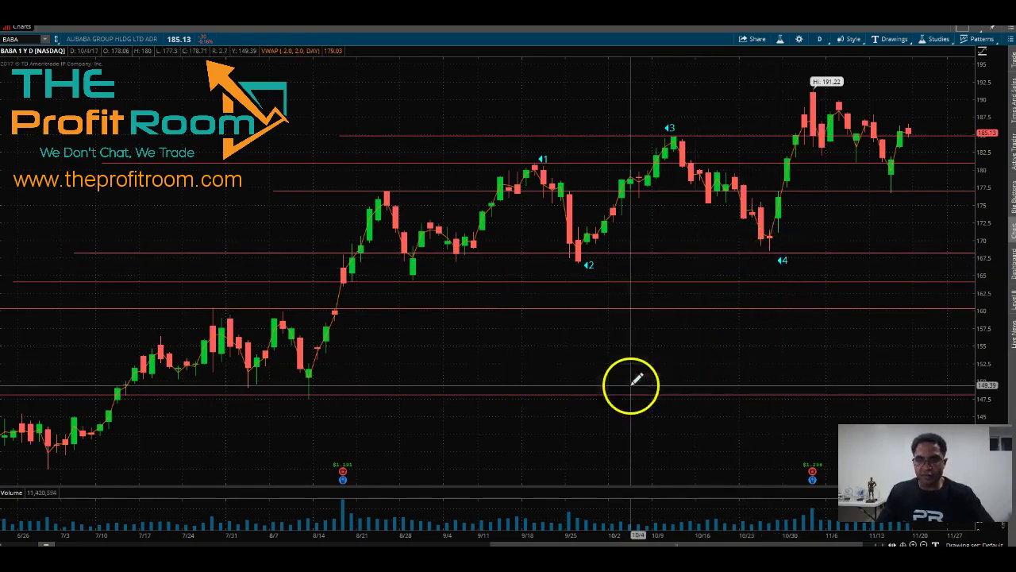
{"action": "left_click", "coordinate": [805, 85]}
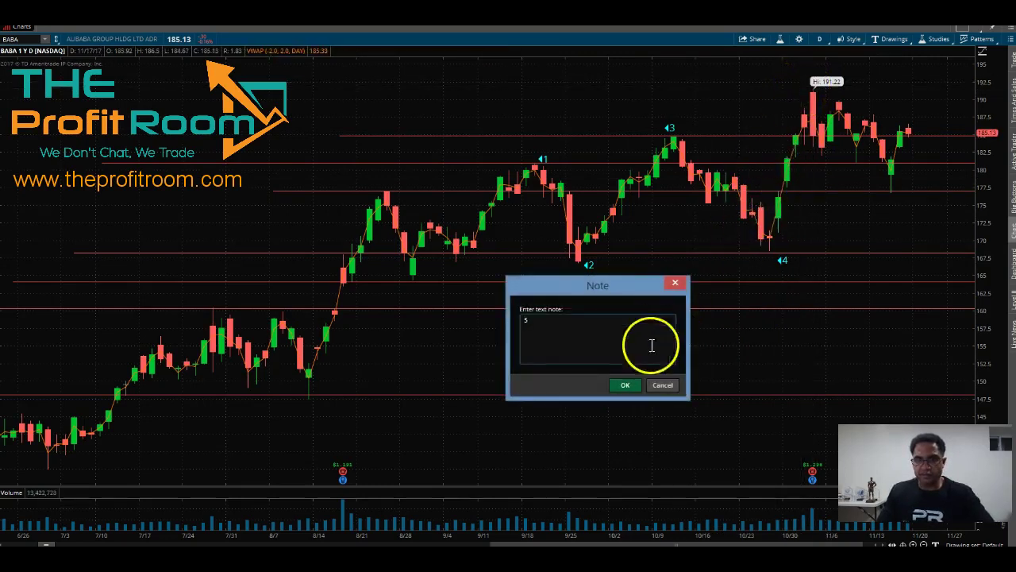
{"action": "left_click", "coordinate": [627, 389]}
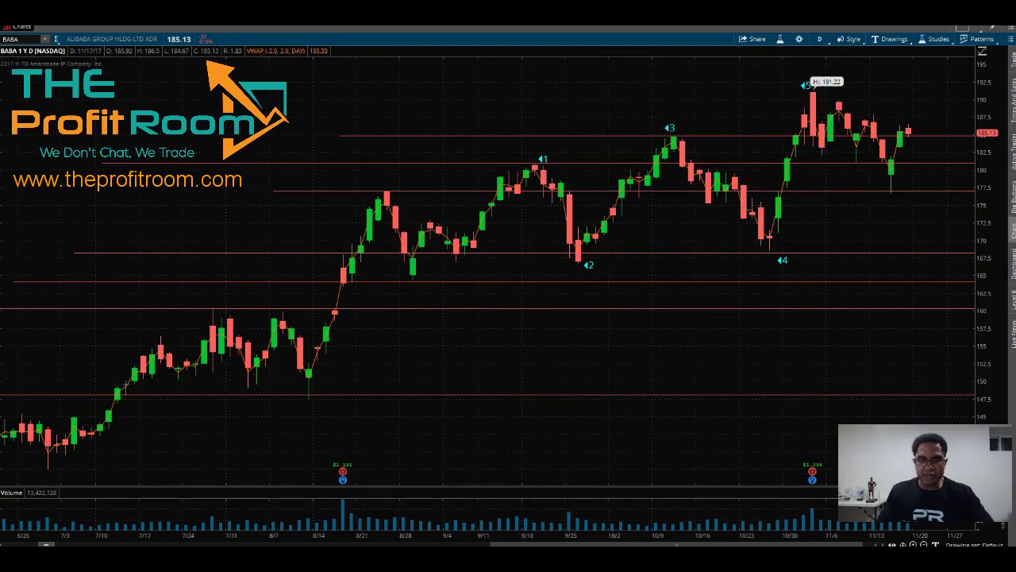
{"action": "key", "text": "alt+Tab"}
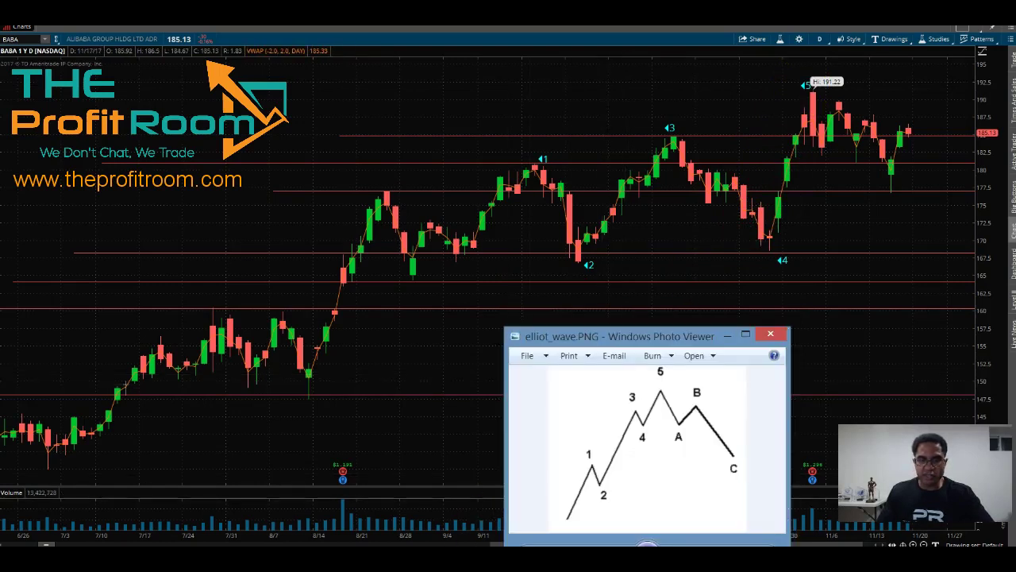
{"action": "left_click", "coordinate": [905, 190]}
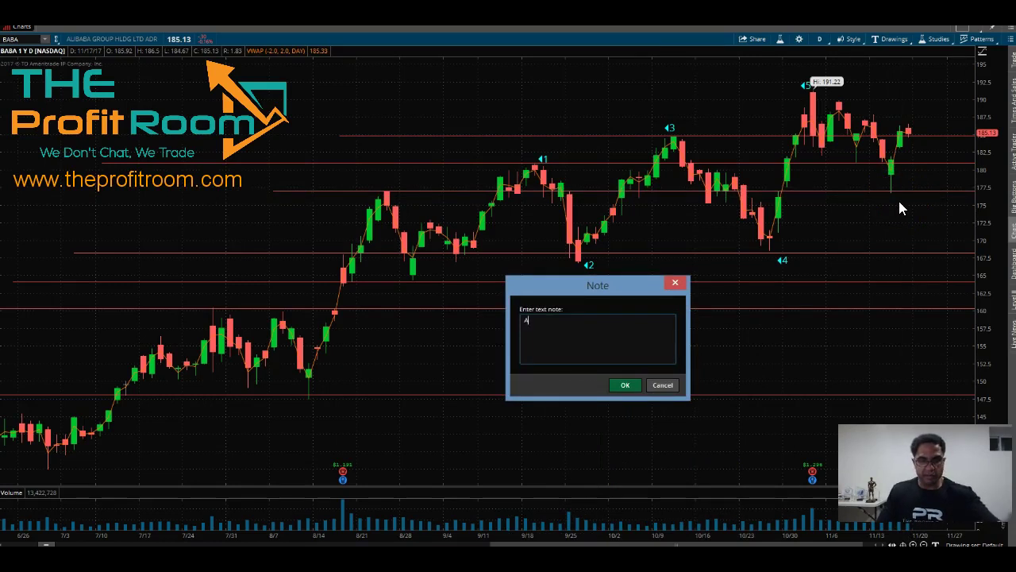
- Place the 'A' label at the mid-November dip and restore the Elliott wave picture
{"action": "left_click", "coordinate": [619, 386]}
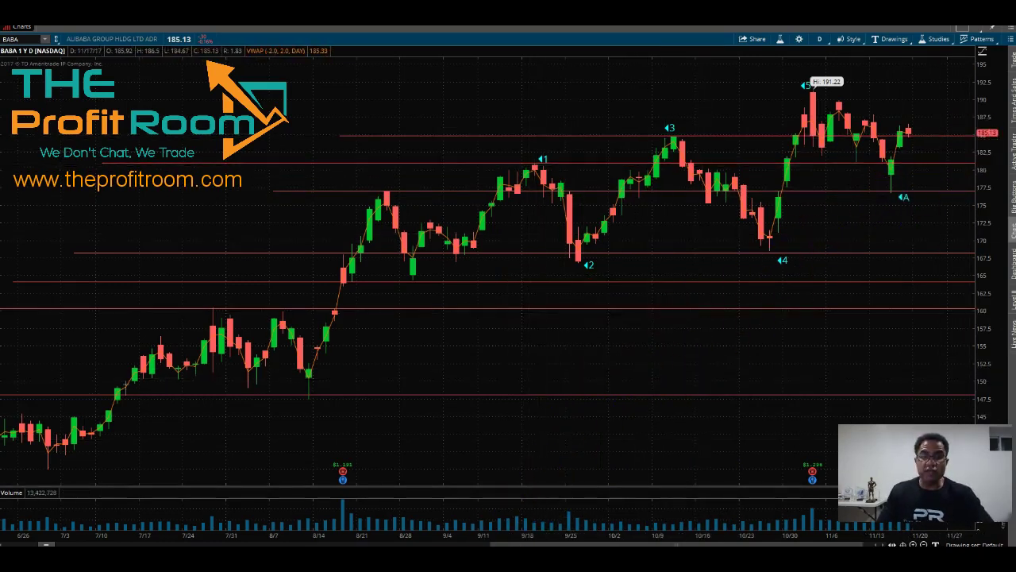
{"action": "left_click", "coordinate": [648, 565]}
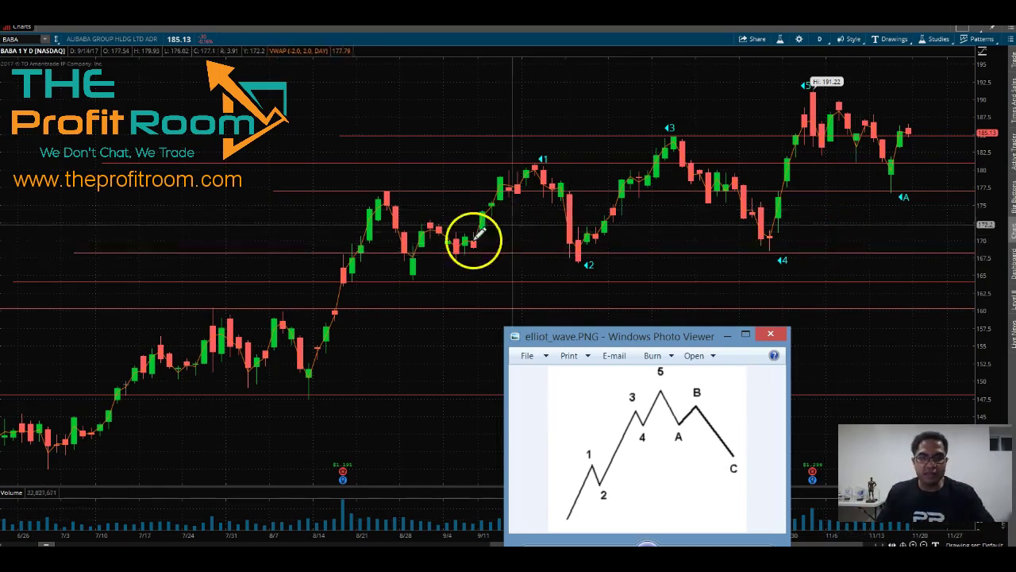
- Trace the late-August low, wave 1 peak and wave 2 low, then minimize the wave picture
{"action": "left_click", "coordinate": [431, 281]}
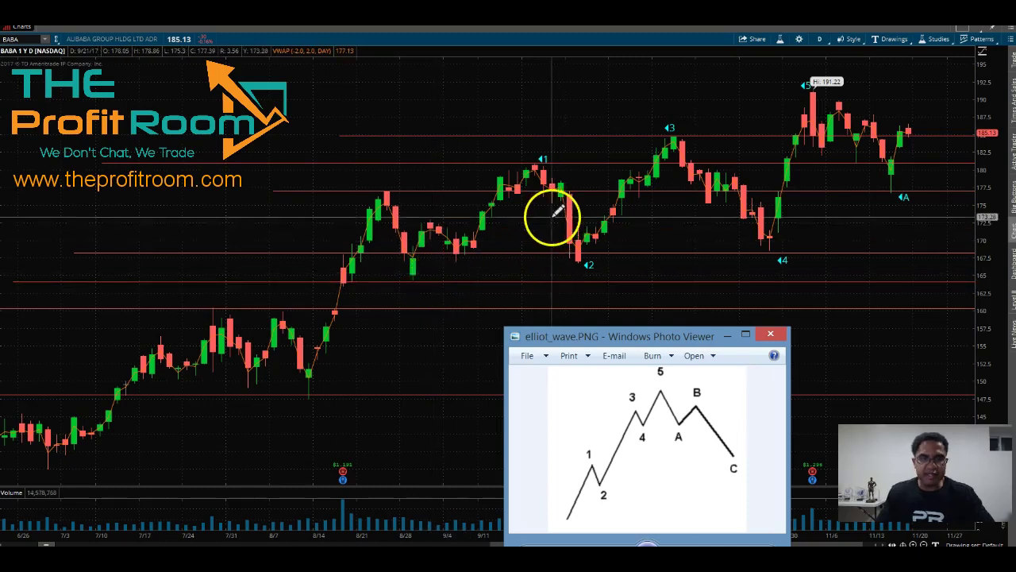
{"action": "left_click", "coordinate": [546, 162]}
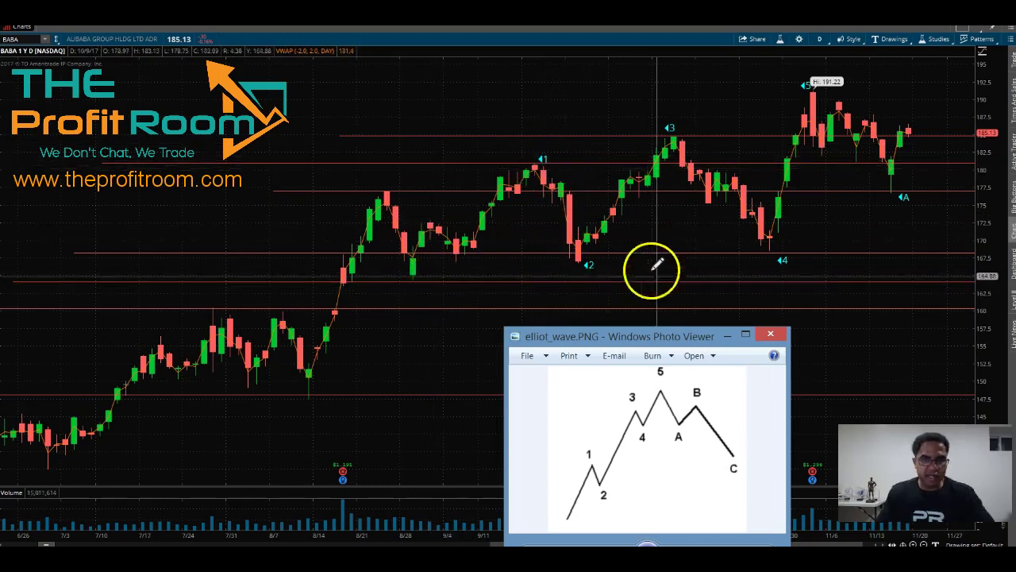
{"action": "left_click", "coordinate": [626, 264]}
{"action": "left_click_drag", "start_coordinate": [628, 265], "coordinate": [669, 340]}
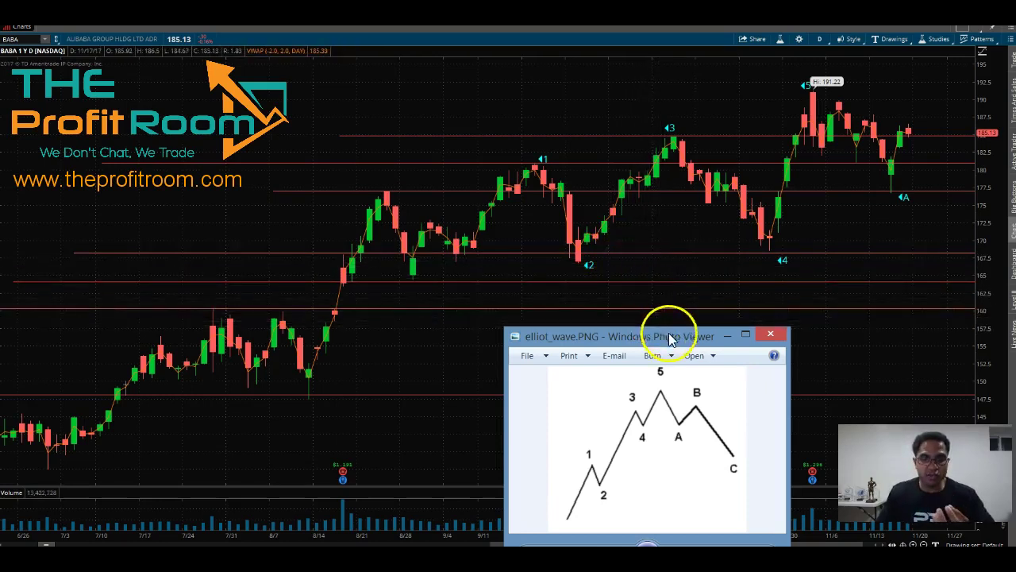
{"action": "left_click", "coordinate": [728, 336]}
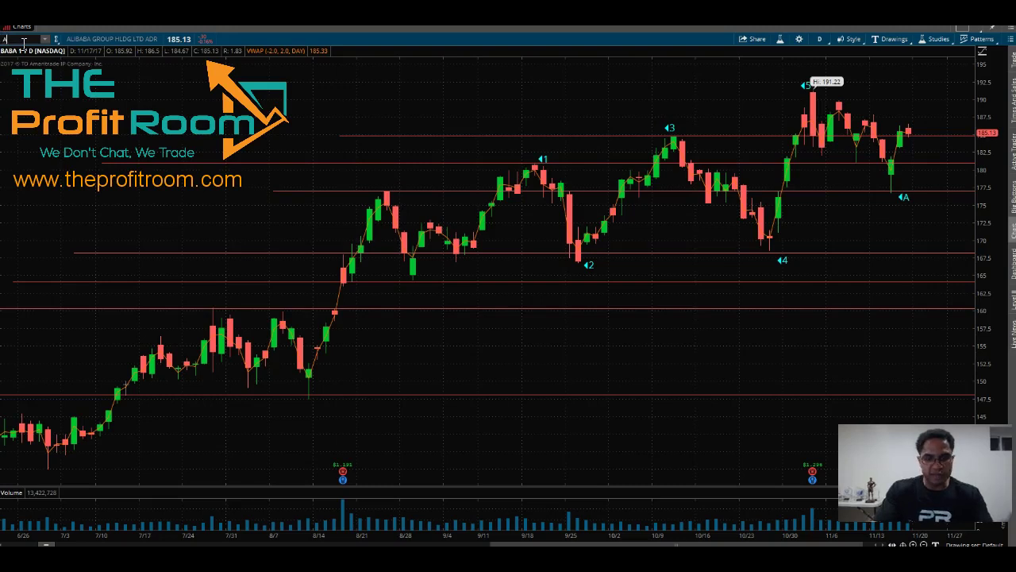
- Load the AAPL daily chart, zoom from mid-April onward, and raise a price line to about 150
{"action": "key", "text": "Return"}
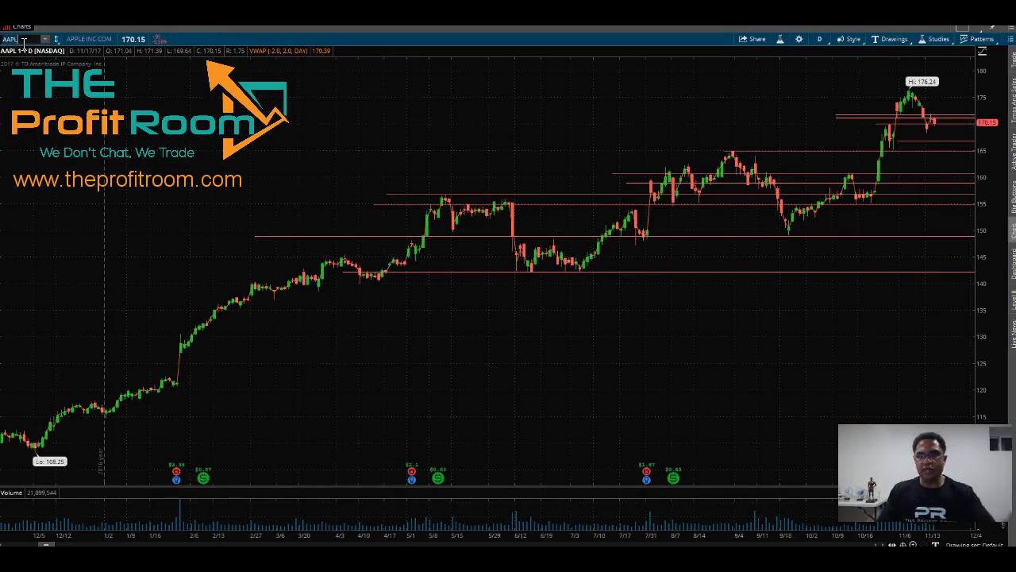
{"action": "mouse_move", "coordinate": [374, 204]}
{"action": "left_mouse_down"}
{"action": "mouse_move", "coordinate": [976, 258]}
{"action": "mouse_move", "coordinate": [968, 262]}
{"action": "left_mouse_up"}
{"action": "left_click_drag", "start_coordinate": [580, 389], "coordinate": [682, 372]}
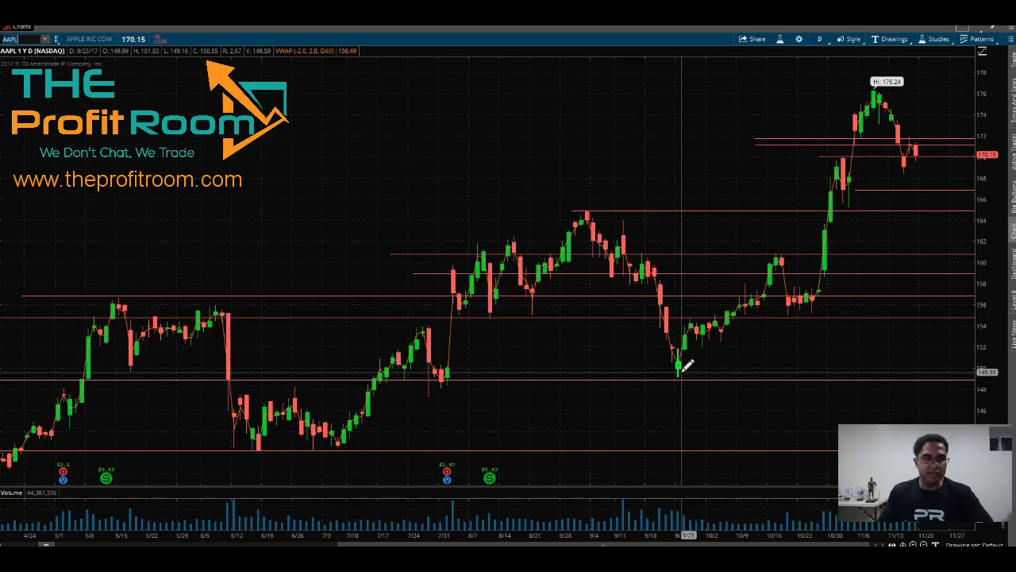
{"action": "left_click", "coordinate": [508, 283]}
{"action": "left_click", "coordinate": [16, 54]}
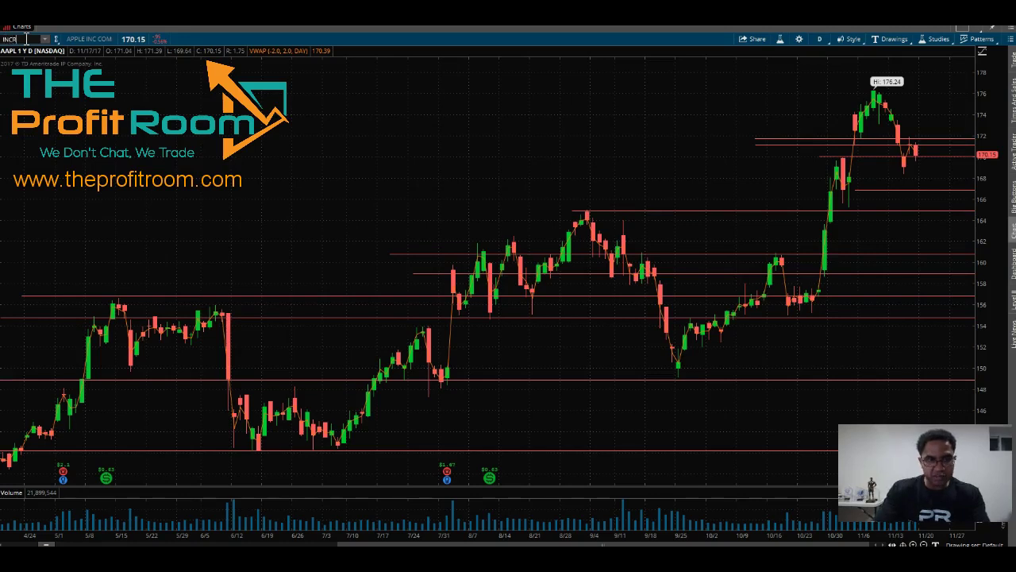
- Load the INCR chart and zoom into its October–November candles
{"action": "type", "text": "INCR"}
{"action": "key", "text": "Return"}
{"action": "left_click_drag", "start_coordinate": [808, 404], "coordinate": [937, 405]}
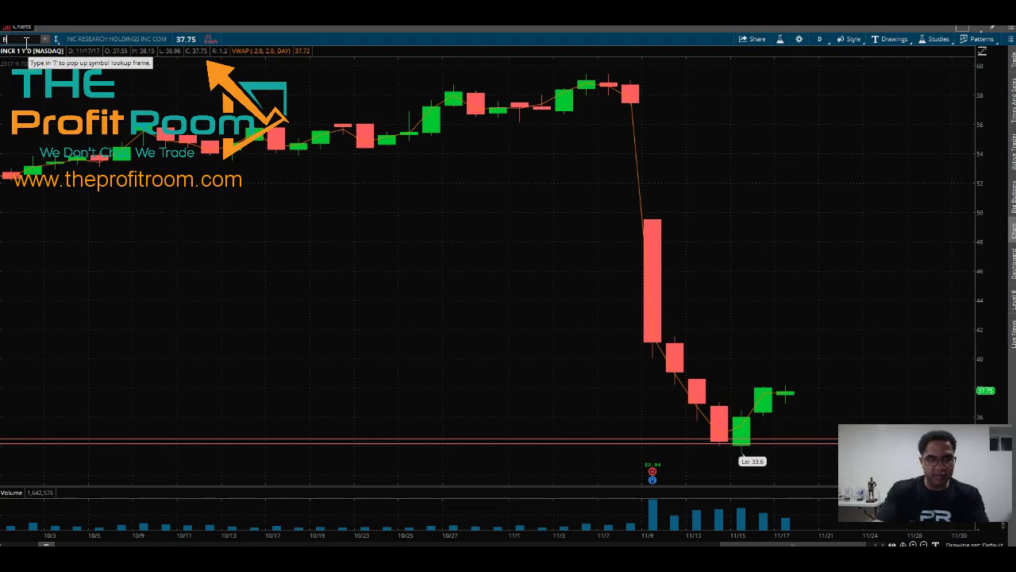
- Switch to the Bed Bath & Beyond (BBBY) chart and zoom from mid-September onward
{"action": "left_click", "coordinate": [56, 51]}
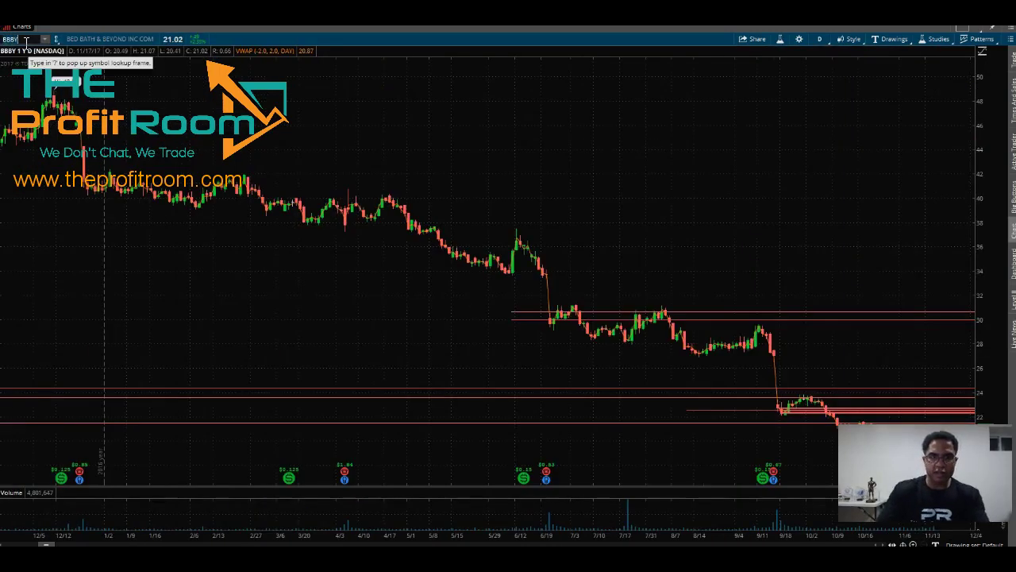
{"action": "left_click_drag", "start_coordinate": [755, 404], "coordinate": [972, 405]}
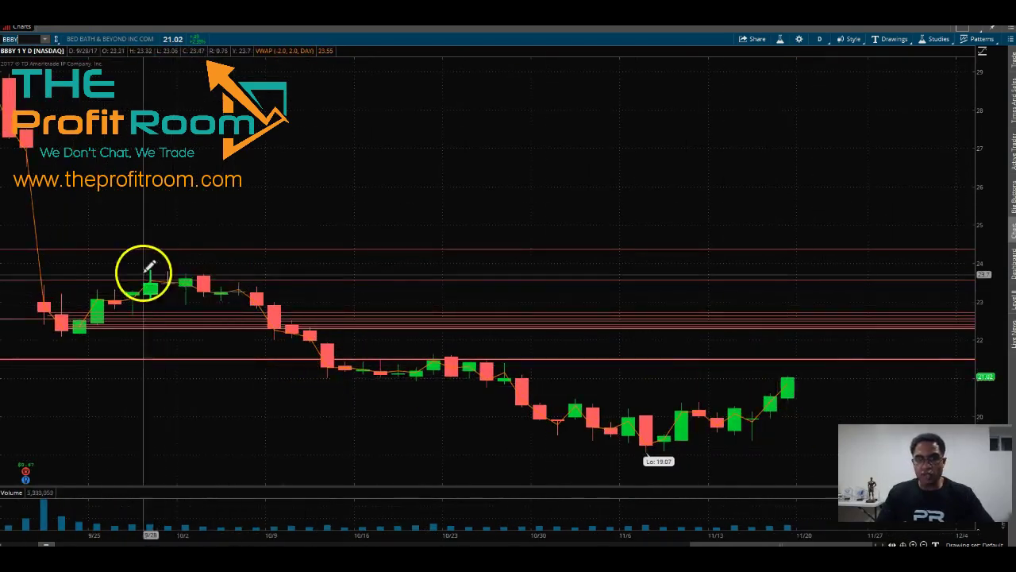
{"action": "left_click", "coordinate": [511, 334]}
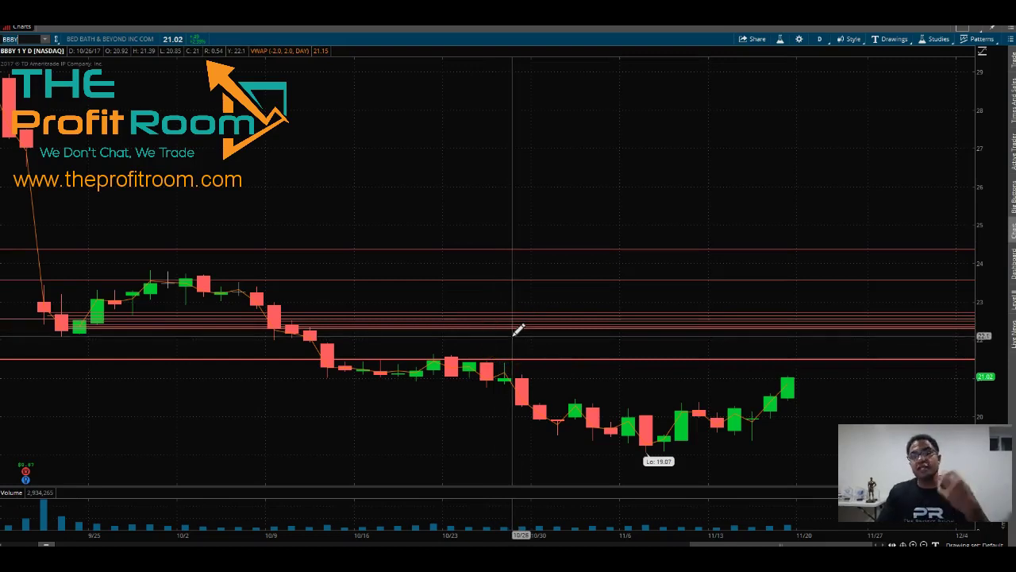
{"action": "mouse_move", "coordinate": [512, 334]}
{"action": "left_mouse_down"}
{"action": "mouse_move", "coordinate": [453, 400]}
{"action": "mouse_move", "coordinate": [484, 399]}
{"action": "mouse_move", "coordinate": [495, 442]}
{"action": "mouse_move", "coordinate": [526, 446]}
{"action": "mouse_move", "coordinate": [544, 414]}
{"action": "mouse_move", "coordinate": [552, 441]}
{"action": "mouse_move", "coordinate": [547, 408]}
{"action": "mouse_move", "coordinate": [548, 436]}
{"action": "mouse_move", "coordinate": [742, 417]}
{"action": "mouse_move", "coordinate": [812, 374]}
{"action": "mouse_move", "coordinate": [786, 409]}
{"action": "left_mouse_up"}
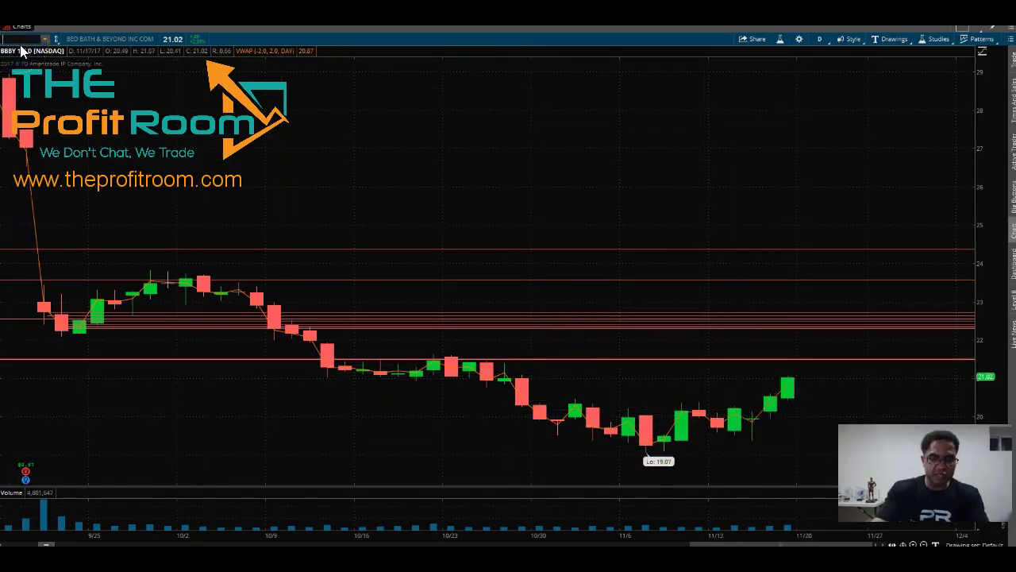
- Load Dean Foods (DF), zoom from mid-August to late November, then switch back to BABA
{"action": "key", "text": "Return"}
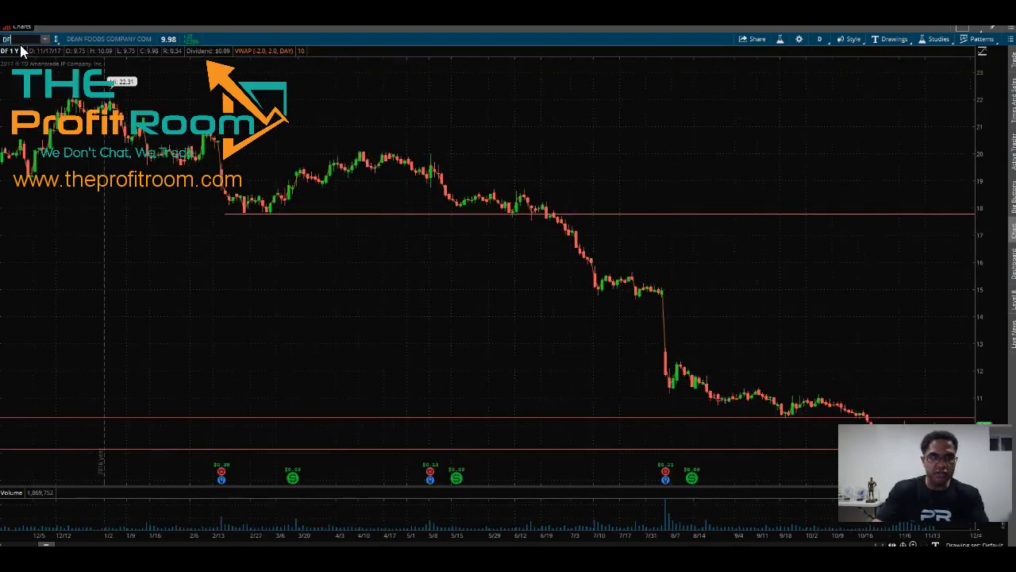
{"action": "left_click_drag", "start_coordinate": [682, 415], "coordinate": [962, 415]}
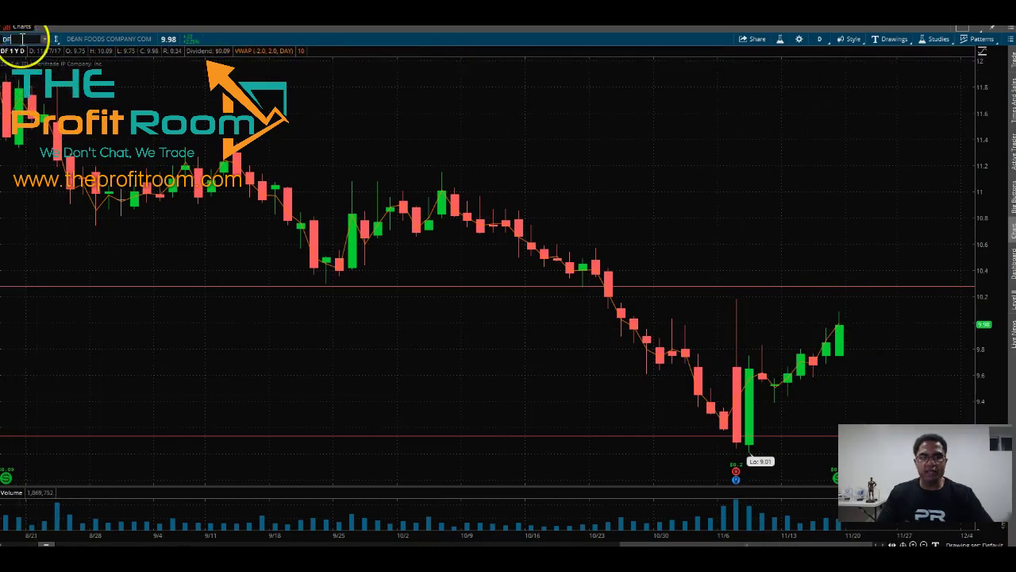
{"action": "key", "text": "BackSpace"}
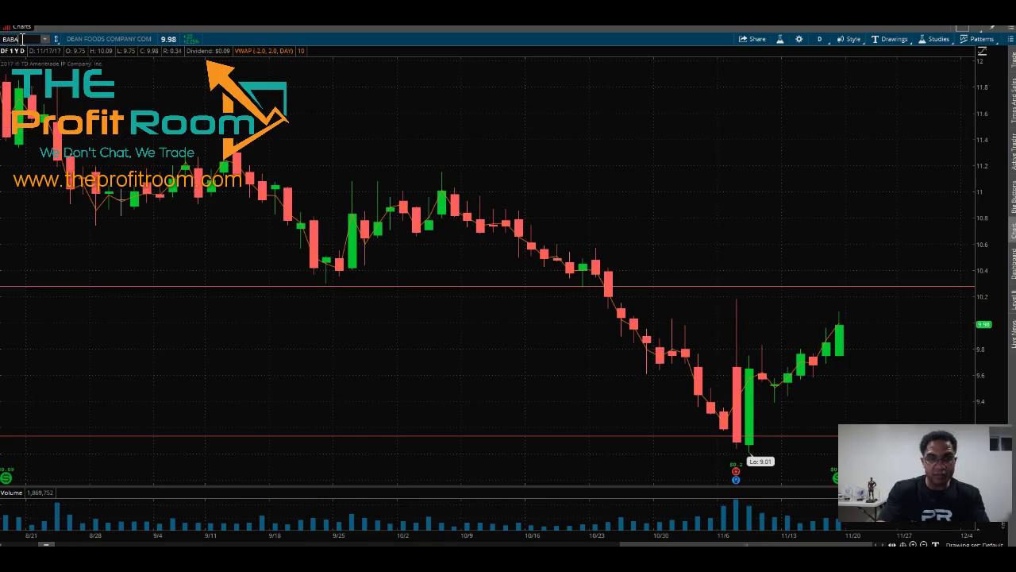
{"action": "key", "text": "Return"}
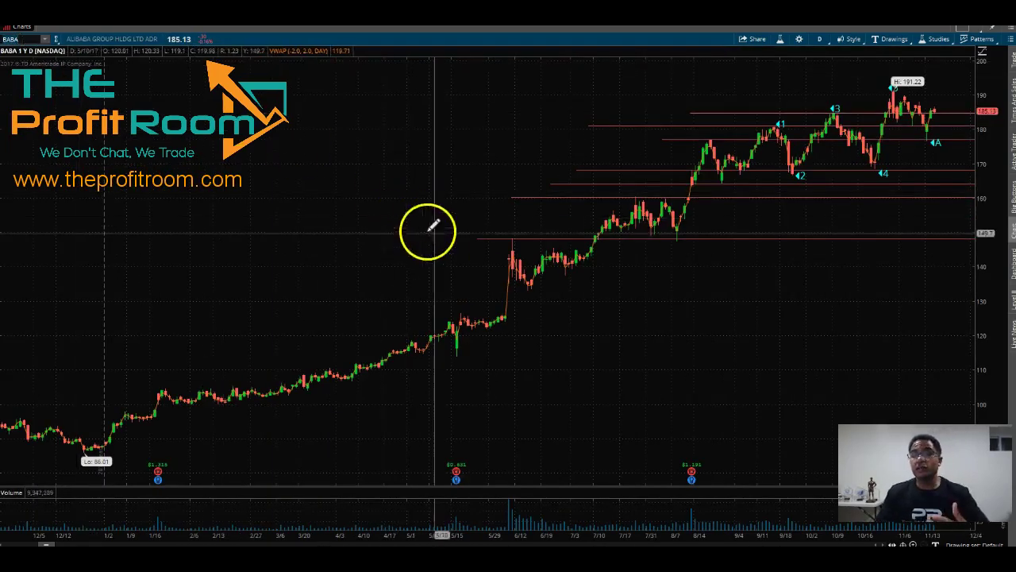
- Zoom the BABA daily chart from mid-June onward and nudge the price level to about 160.31
{"action": "left_click_drag", "start_coordinate": [524, 236], "coordinate": [972, 231]}
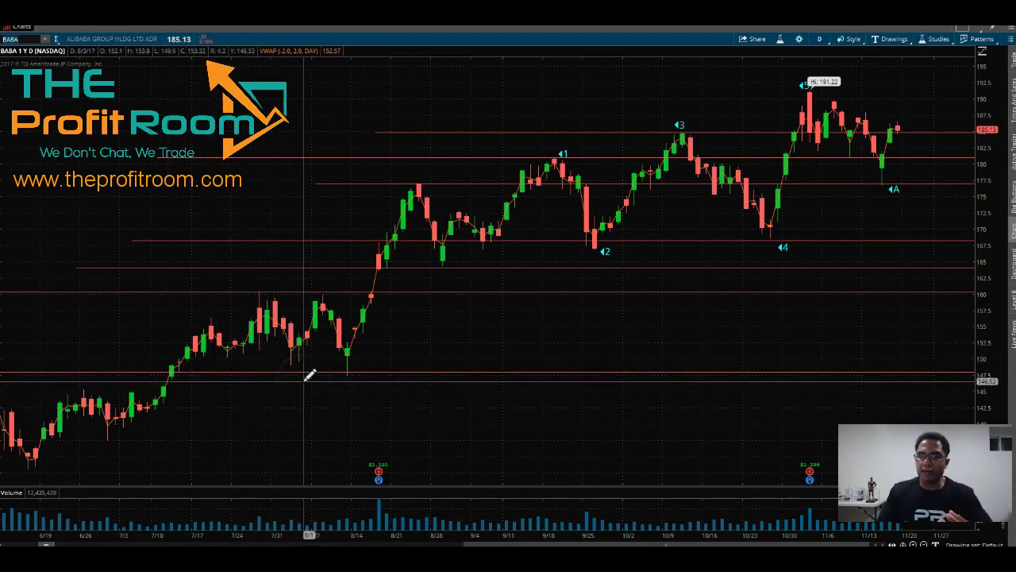
{"action": "left_click_drag", "start_coordinate": [404, 290], "coordinate": [431, 185]}
{"action": "left_click_drag", "start_coordinate": [444, 262], "coordinate": [193, 460]}
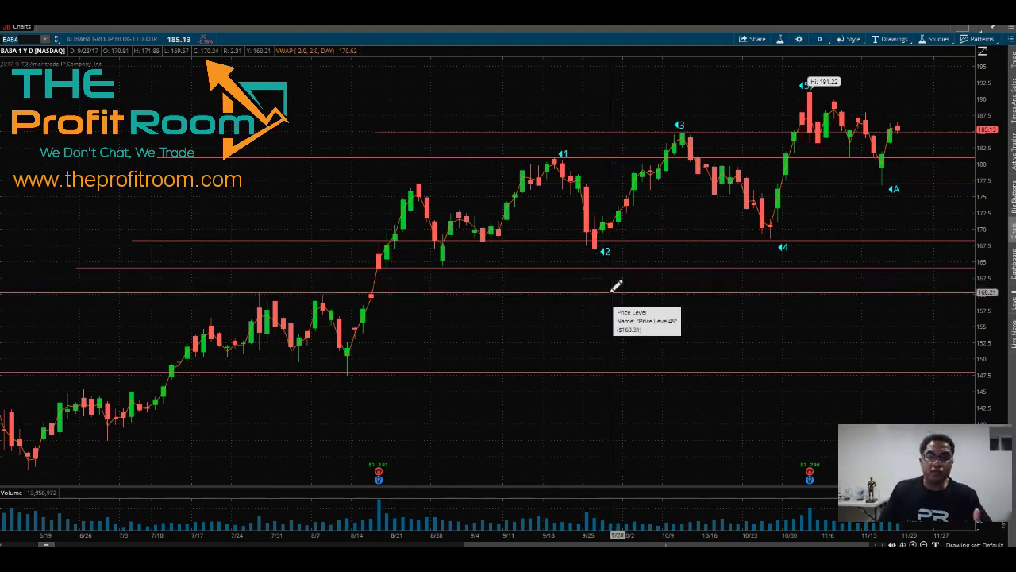
{"action": "left_click", "coordinate": [628, 338]}
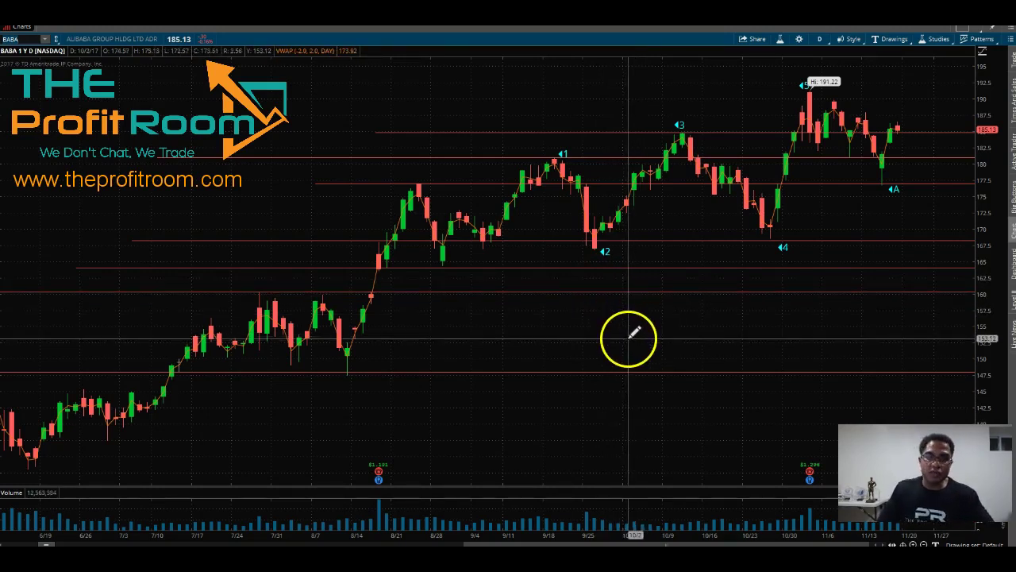